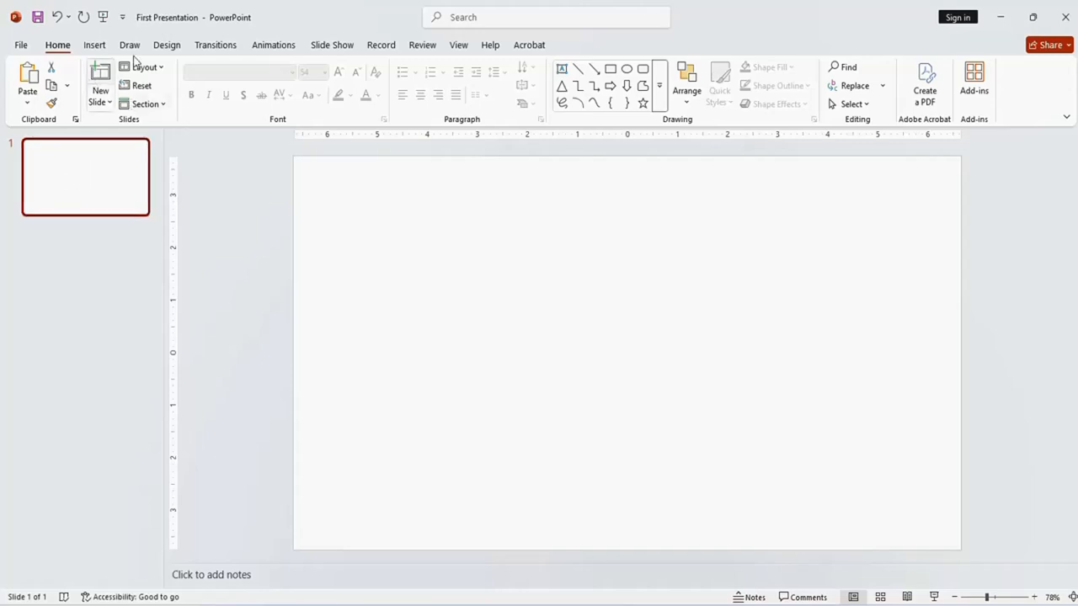
Insert a five-pointed star in the upper-left part of the slide and enlarge it to about 2.55" high by 2.95" wide
{"action": "left_click", "coordinate": [94, 47]}
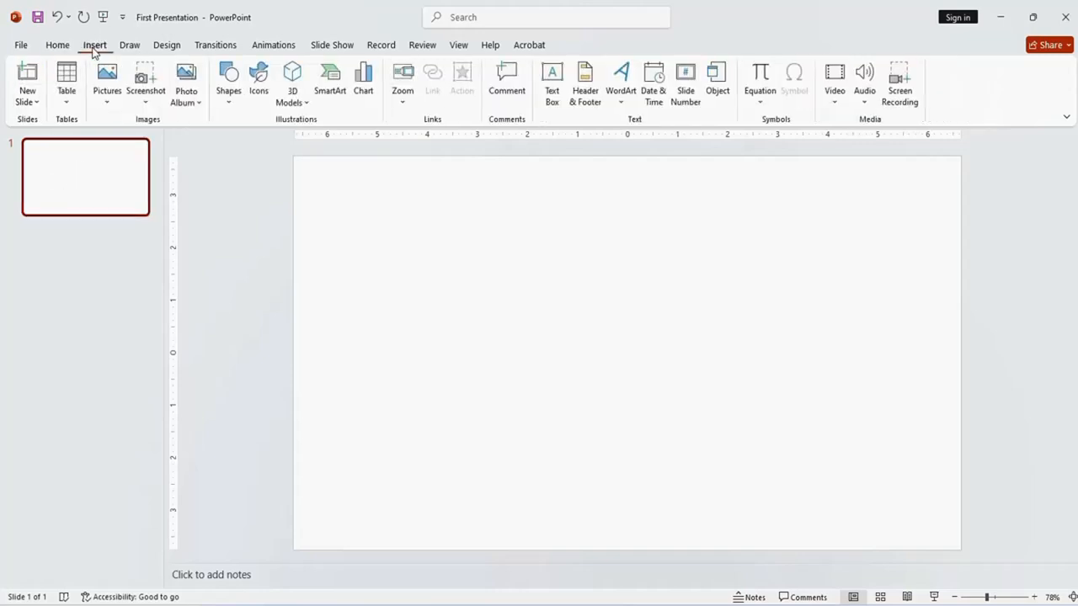
{"action": "left_click", "coordinate": [229, 103]}
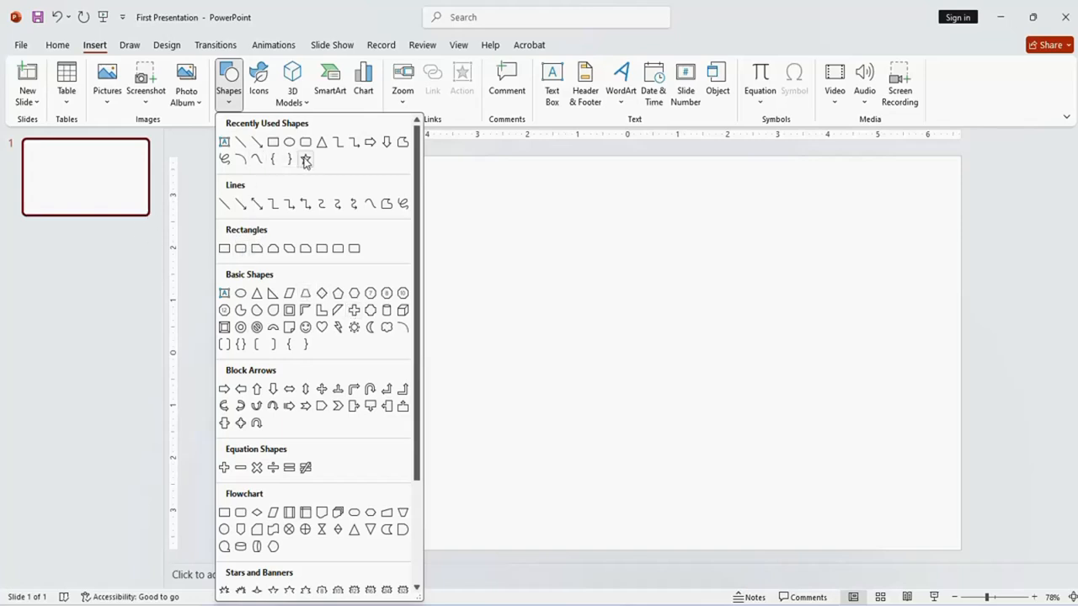
{"action": "left_click", "coordinate": [305, 160]}
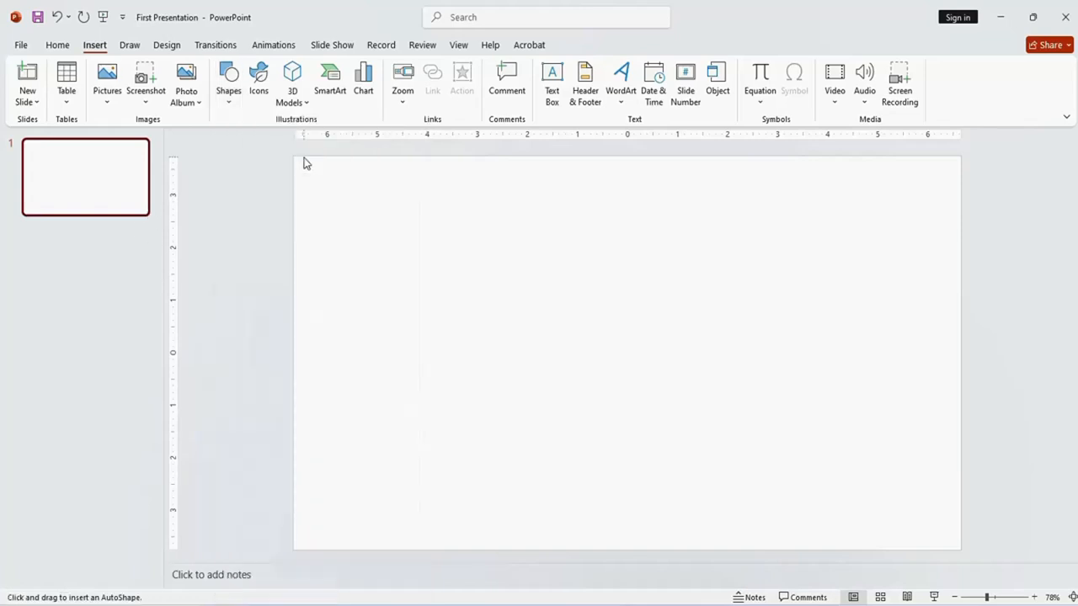
{"action": "left_click", "coordinate": [416, 219]}
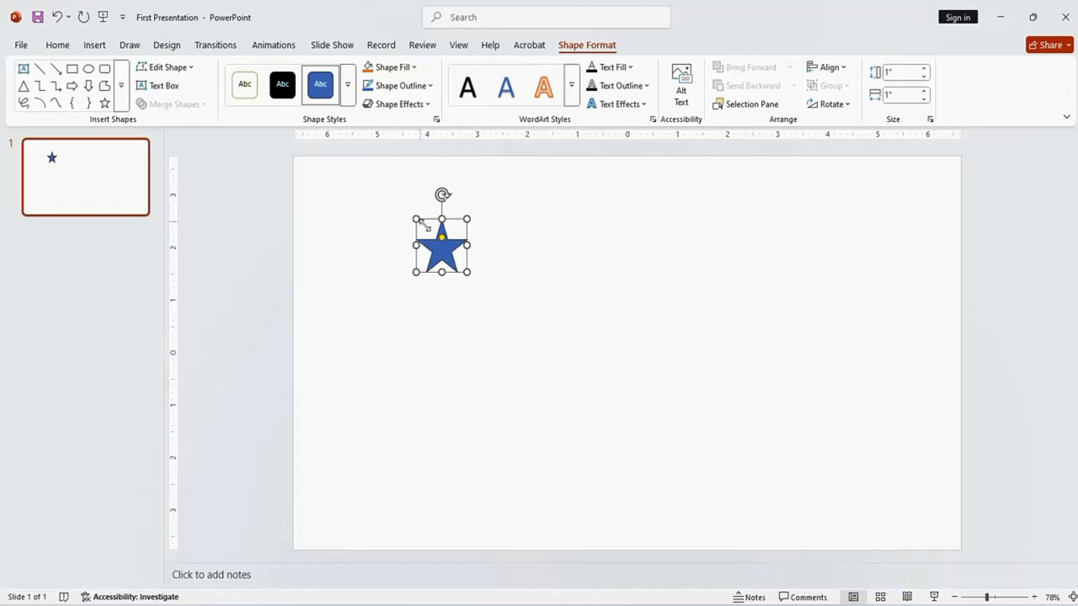
{"action": "left_click_drag", "start_coordinate": [467, 272], "coordinate": [564, 353]}
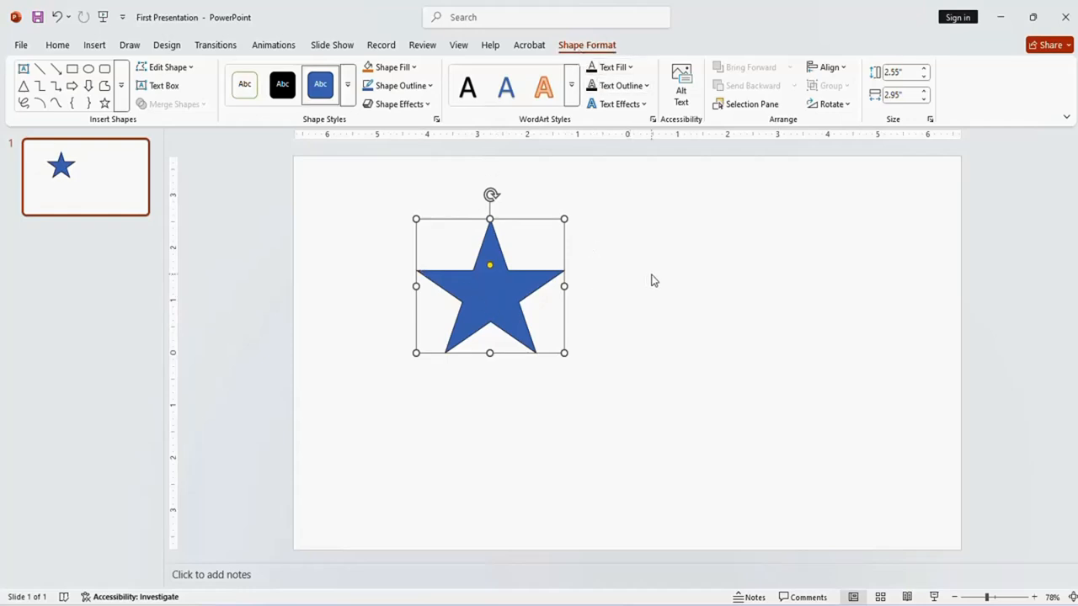
{"action": "left_click", "coordinate": [704, 281]}
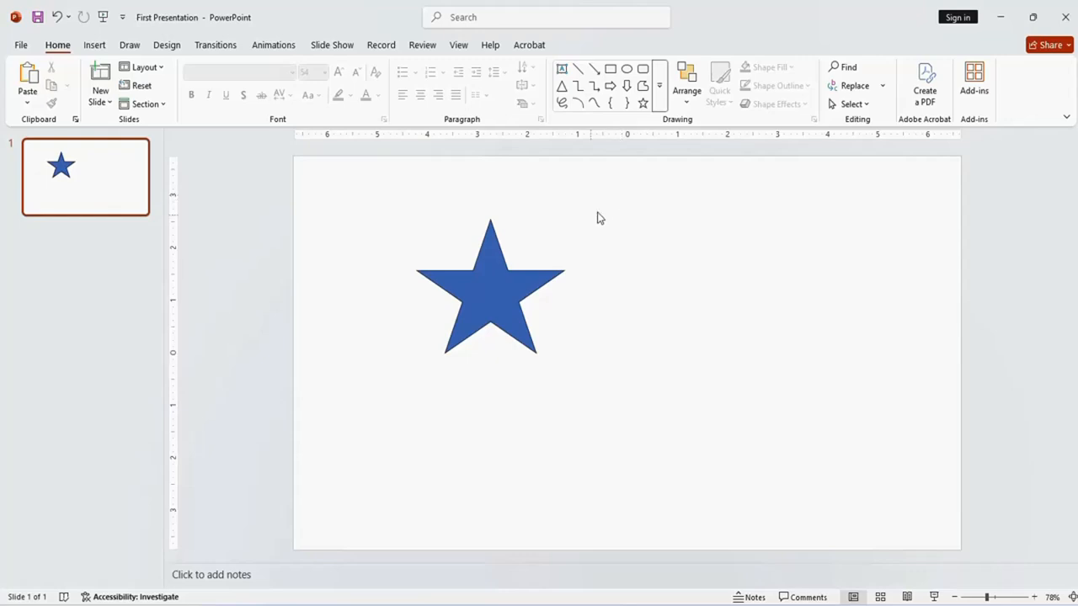
Fill the star with the standard red color
{"action": "left_click", "coordinate": [492, 279]}
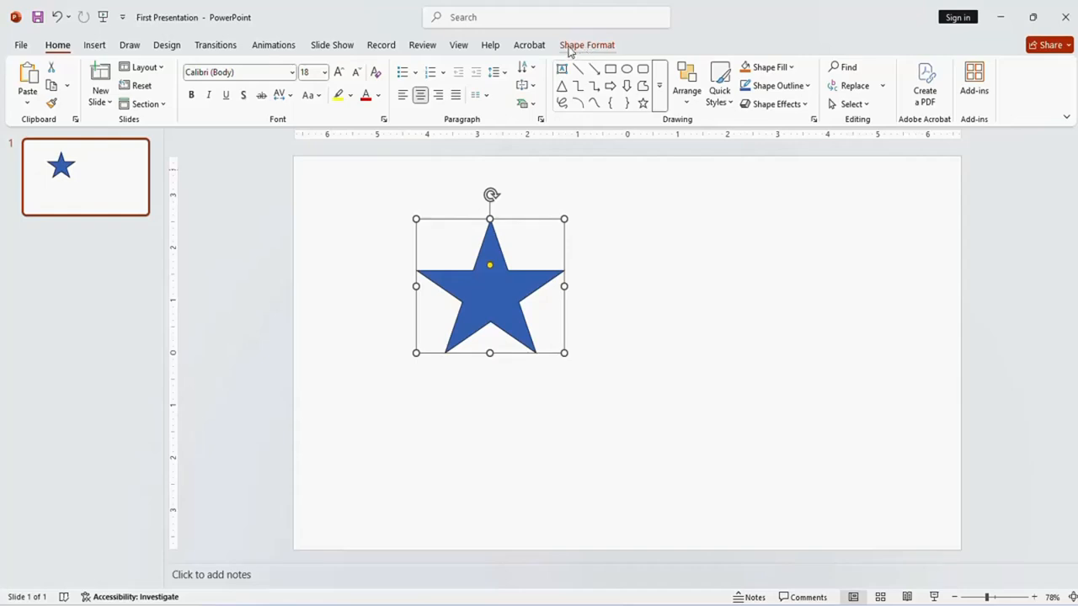
{"action": "left_click", "coordinate": [573, 47]}
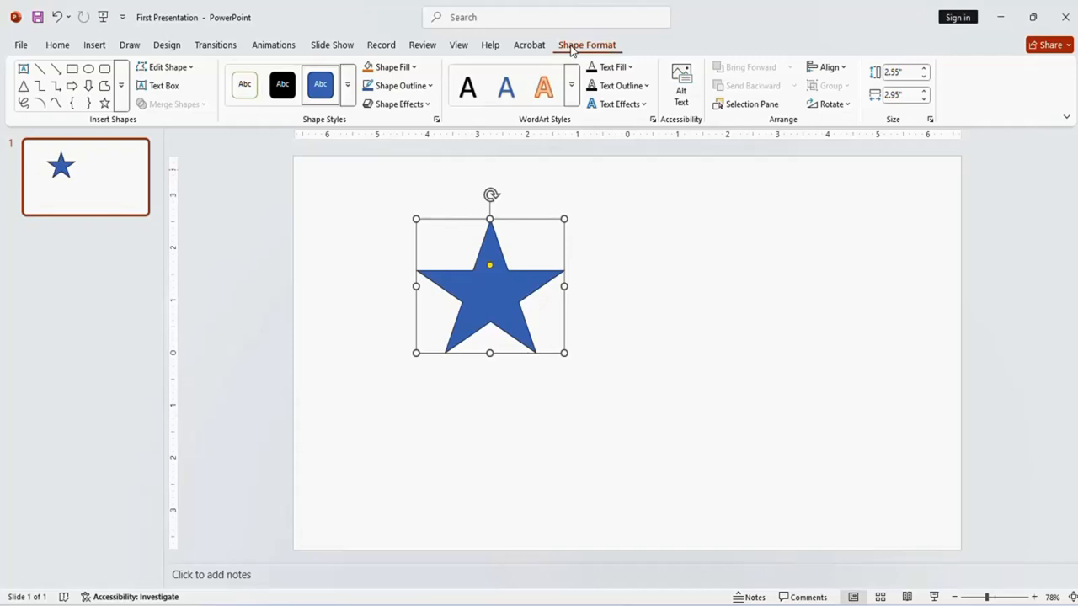
{"action": "left_click", "coordinate": [394, 69]}
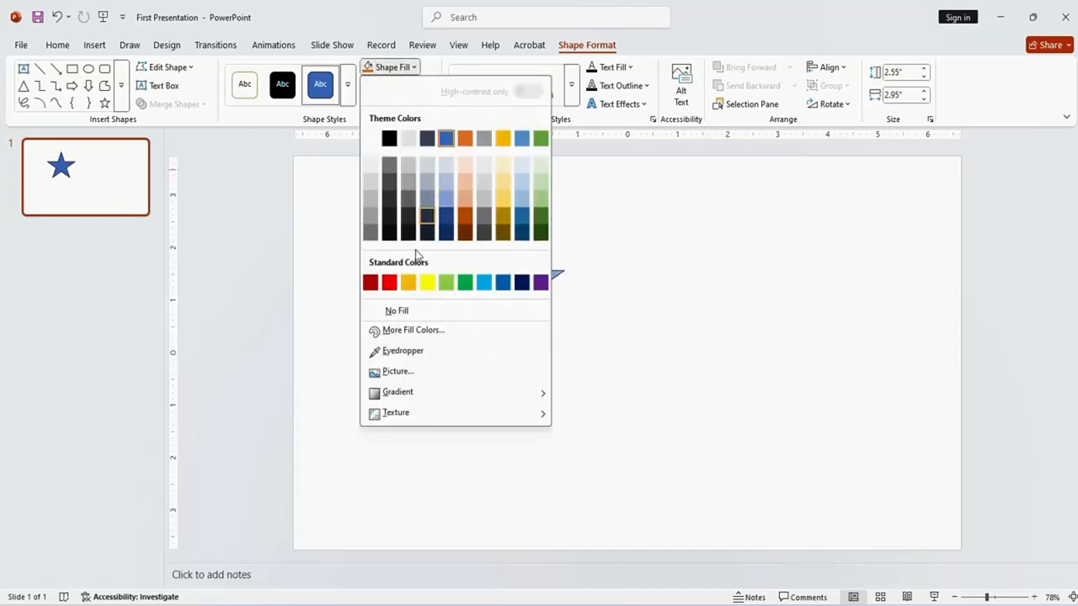
{"action": "left_click", "coordinate": [389, 283]}
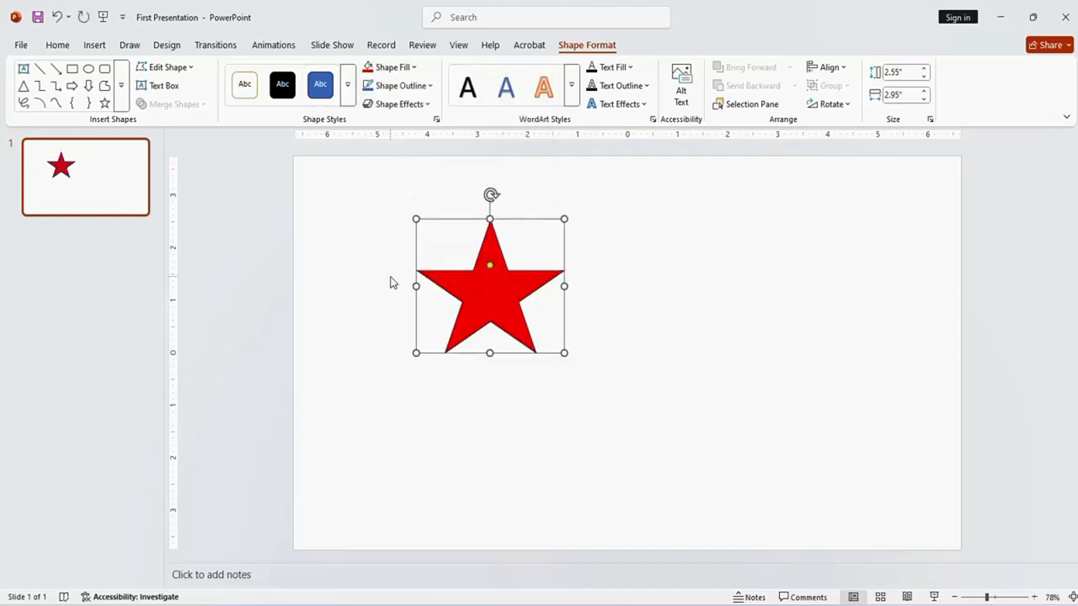
Give the red star a standard blue outline with a weight of 6 pt
{"action": "left_click", "coordinate": [429, 87]}
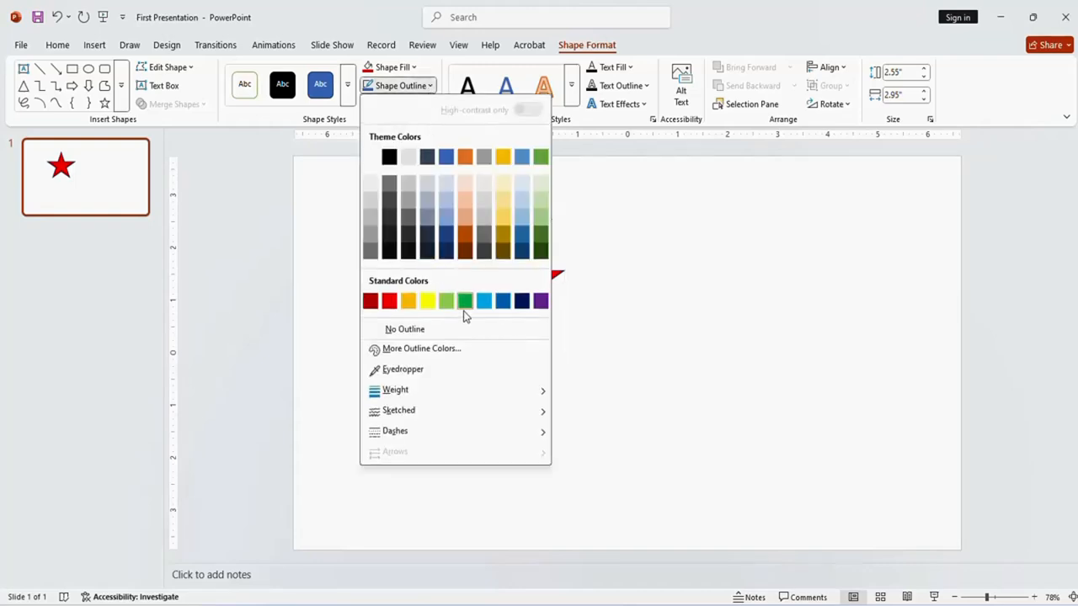
{"action": "left_click", "coordinate": [501, 304]}
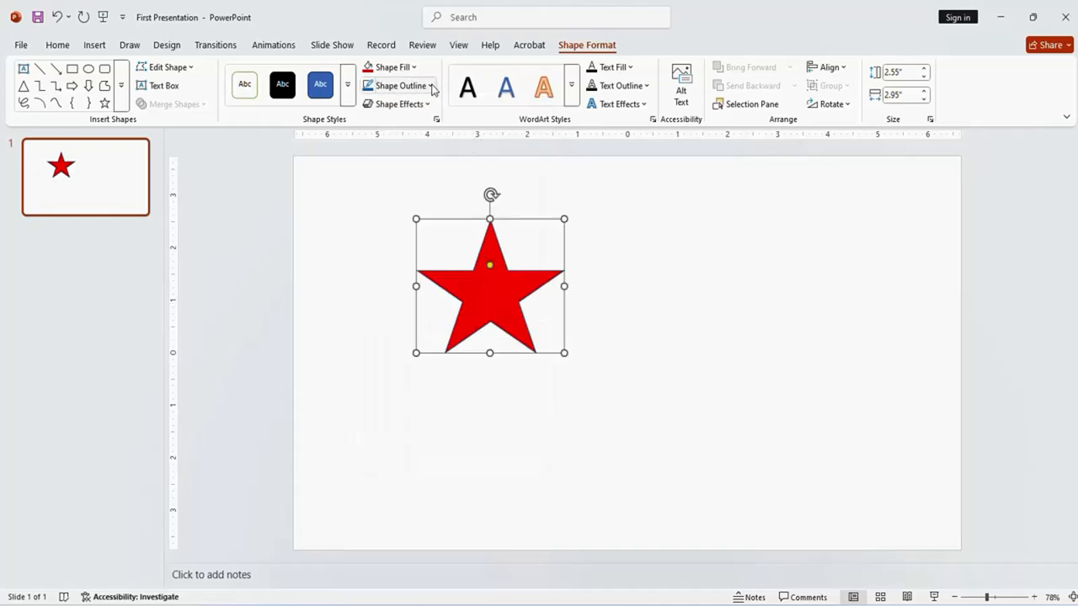
{"action": "left_click", "coordinate": [430, 86]}
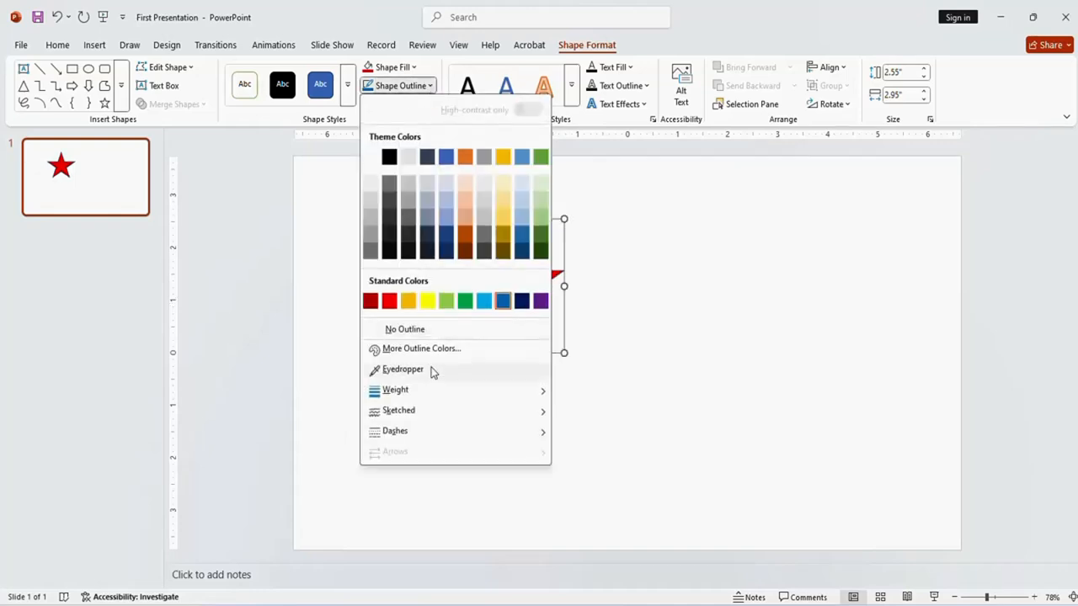
{"action": "mouse_move", "coordinate": [447, 393]}
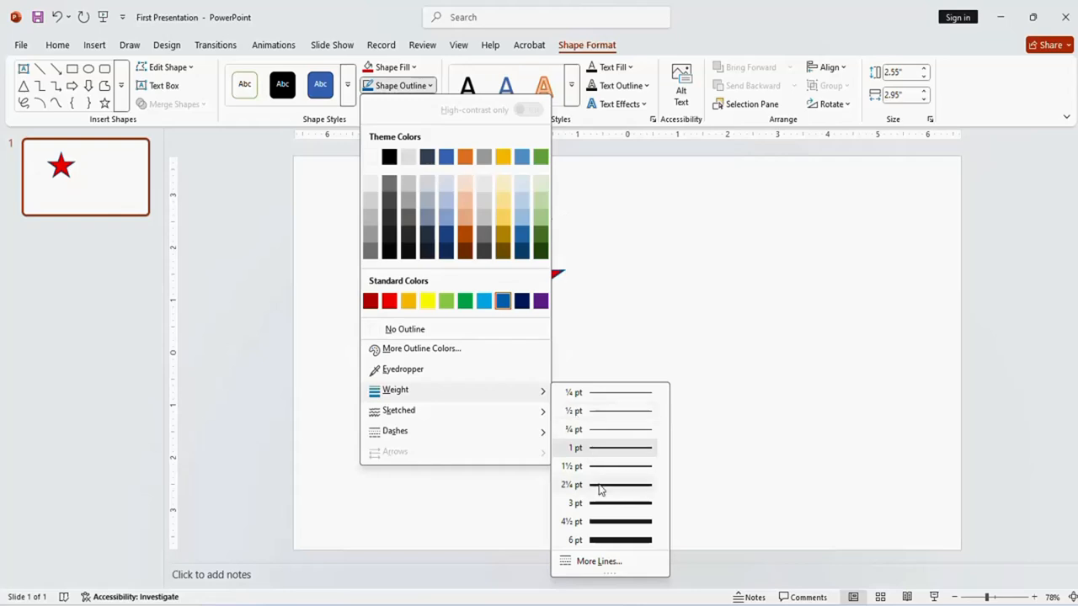
{"action": "left_click", "coordinate": [603, 542]}
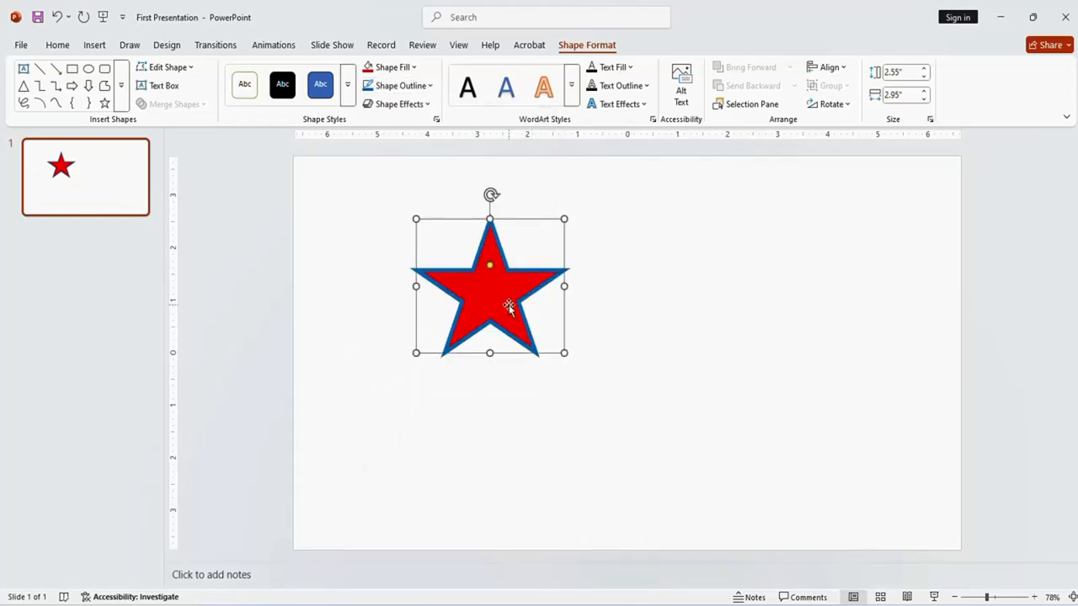
Set the weight of the star's blue outline to 1 pt
{"action": "left_click", "coordinate": [431, 86]}
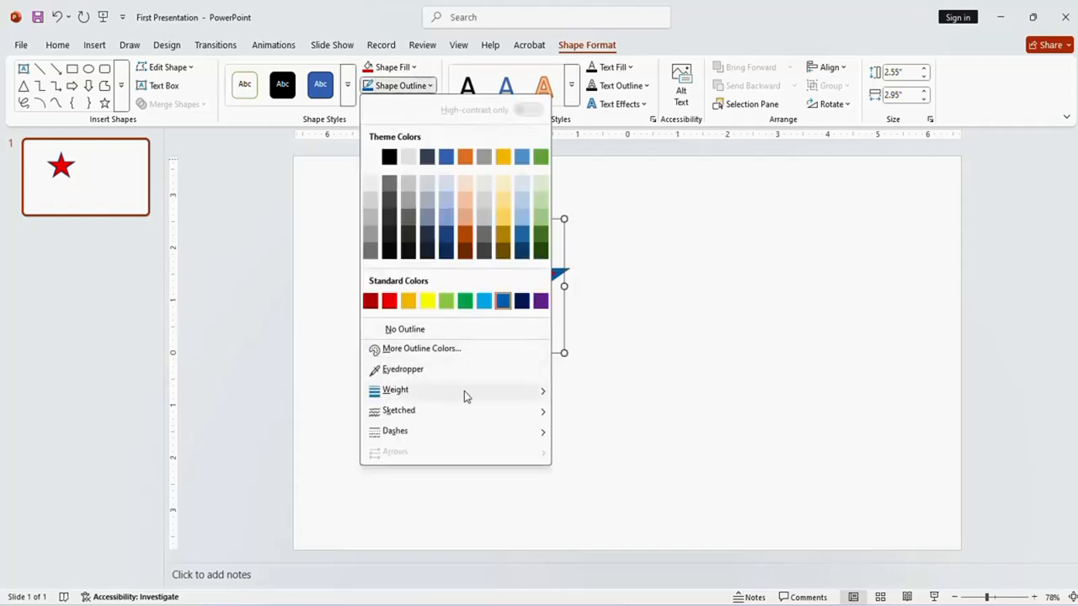
{"action": "mouse_move", "coordinate": [472, 391]}
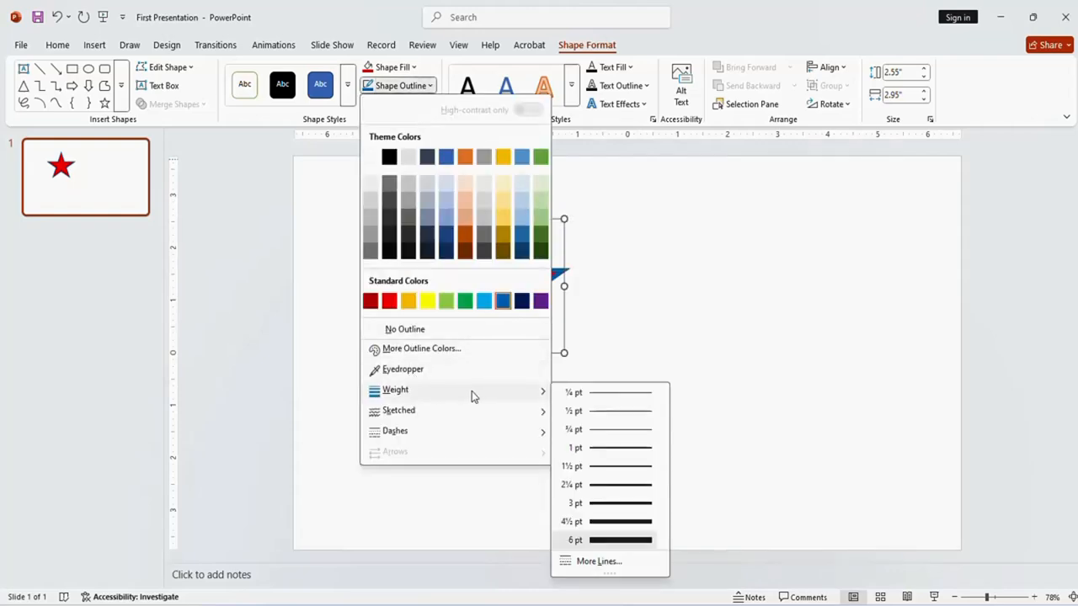
{"action": "left_click", "coordinate": [598, 449]}
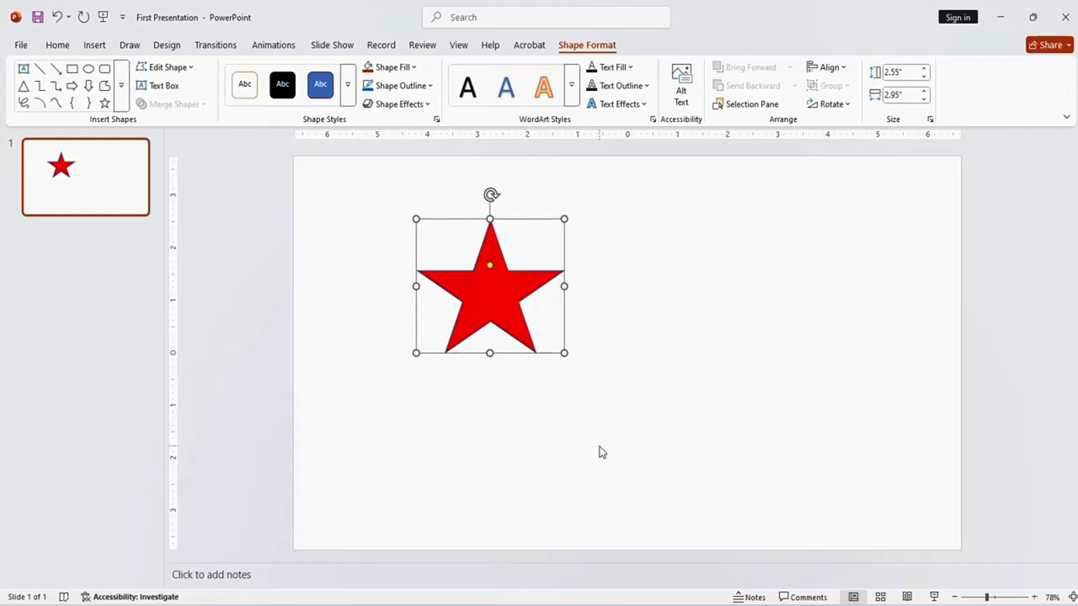
Remove the outline from the red star
{"action": "left_click", "coordinate": [431, 85]}
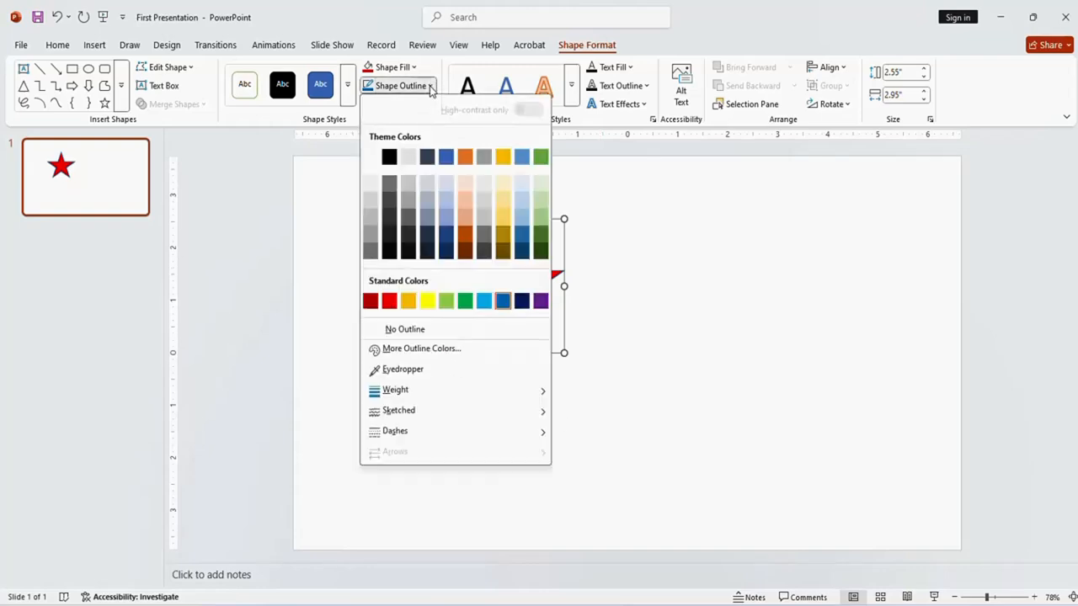
{"action": "left_click", "coordinate": [420, 331]}
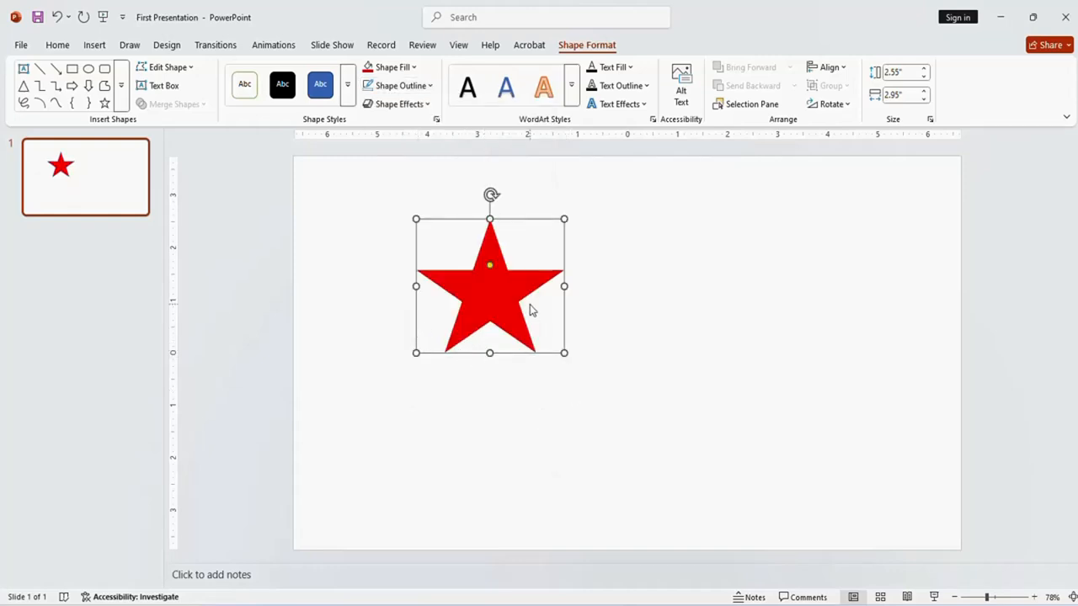
Duplicate the red star by copy and paste, keeping the destination theme, and place the copy level with it on its right
{"action": "right_click", "coordinate": [500, 302]}
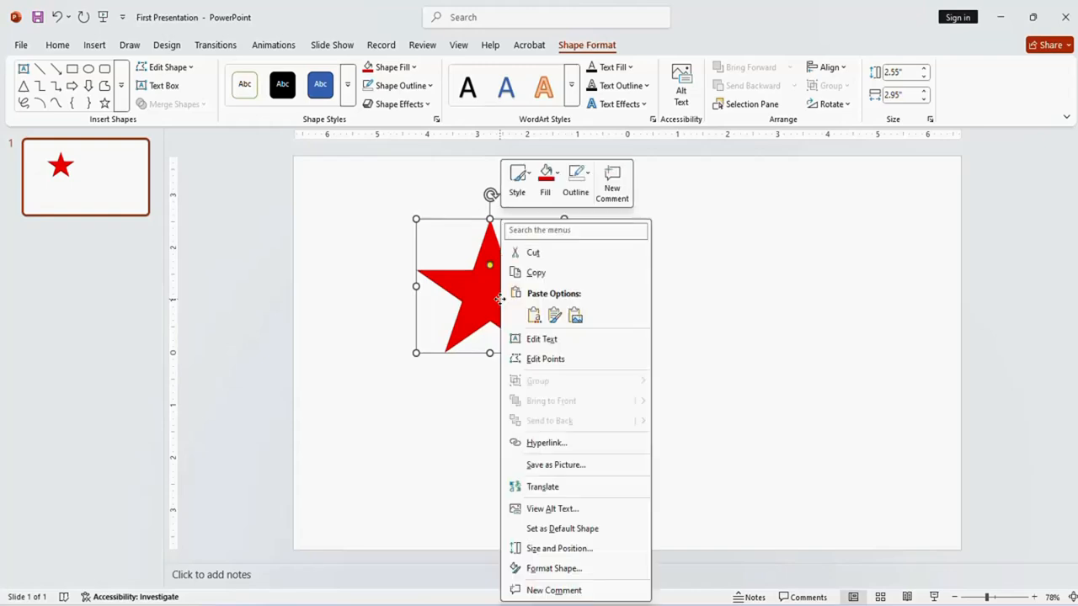
{"action": "left_click", "coordinate": [537, 273]}
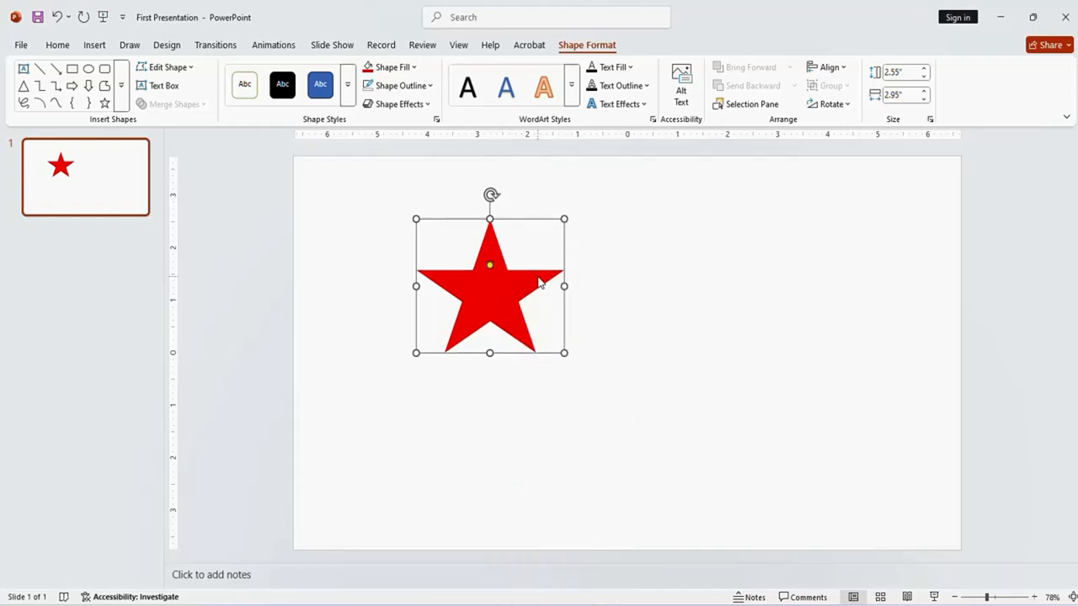
{"action": "right_click", "coordinate": [655, 278]}
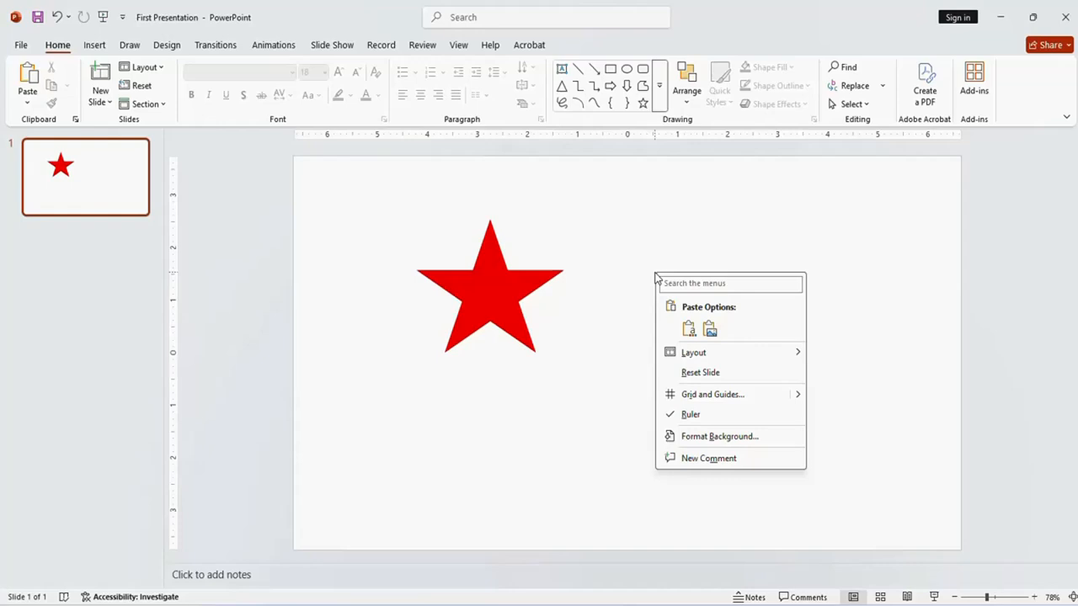
{"action": "left_click", "coordinate": [688, 330]}
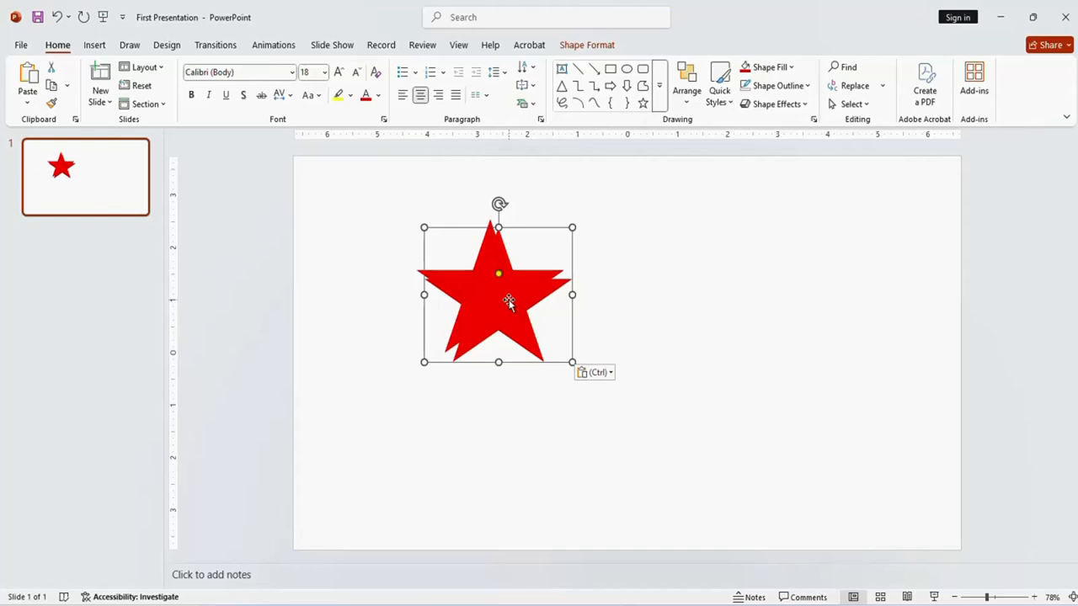
{"action": "left_click_drag", "start_coordinate": [509, 301], "coordinate": [694, 292]}
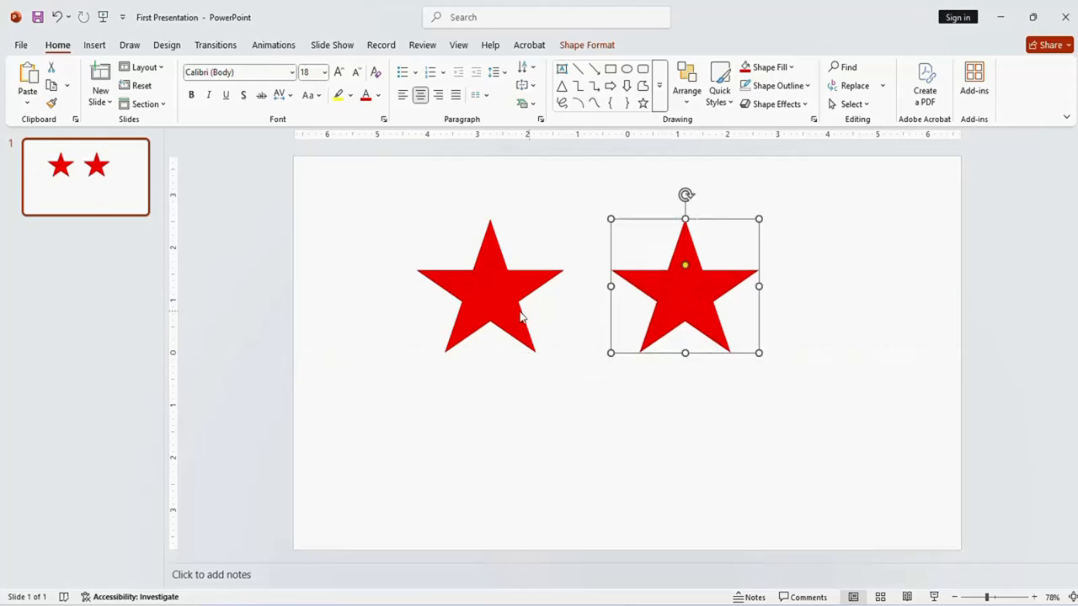
Copy the original star, paste a third one with the destination theme, and place it centered below the other two
{"action": "left_click", "coordinate": [498, 285]}
{"action": "right_click", "coordinate": [499, 285]}
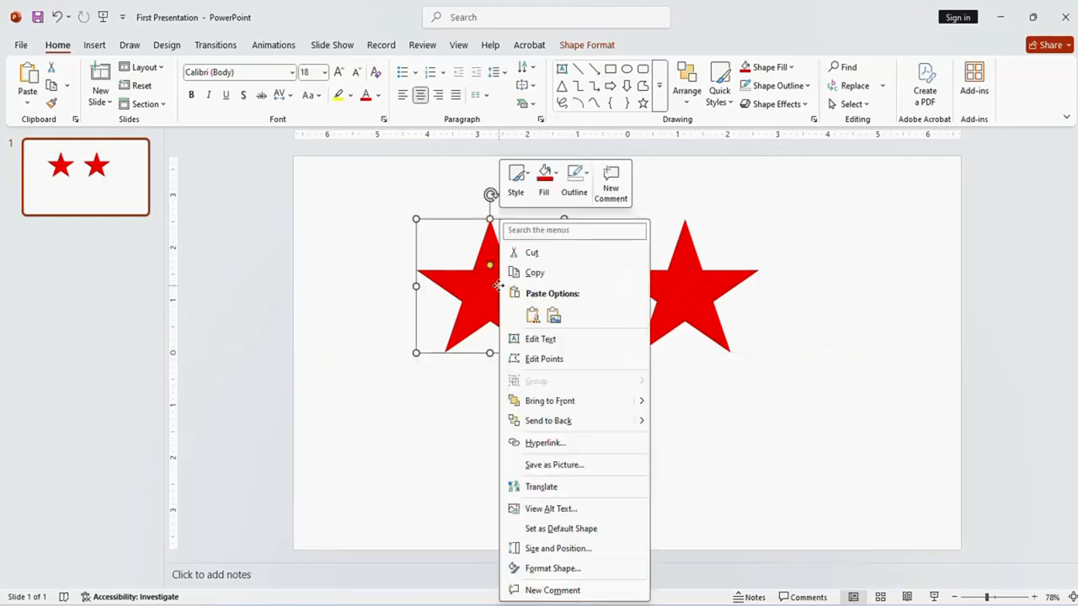
{"action": "left_click", "coordinate": [541, 274]}
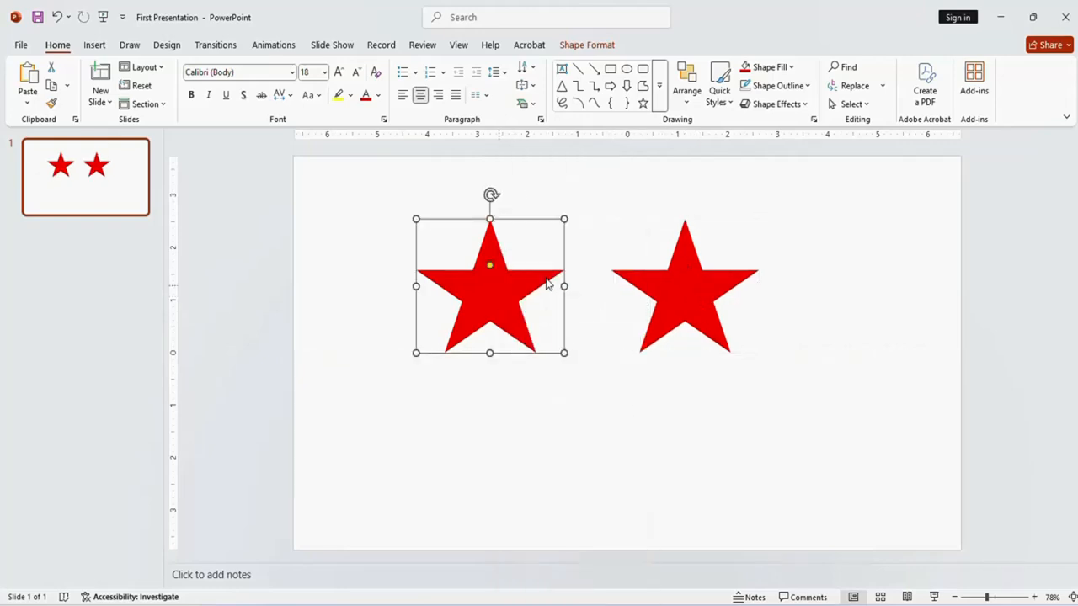
{"action": "right_click", "coordinate": [450, 413]}
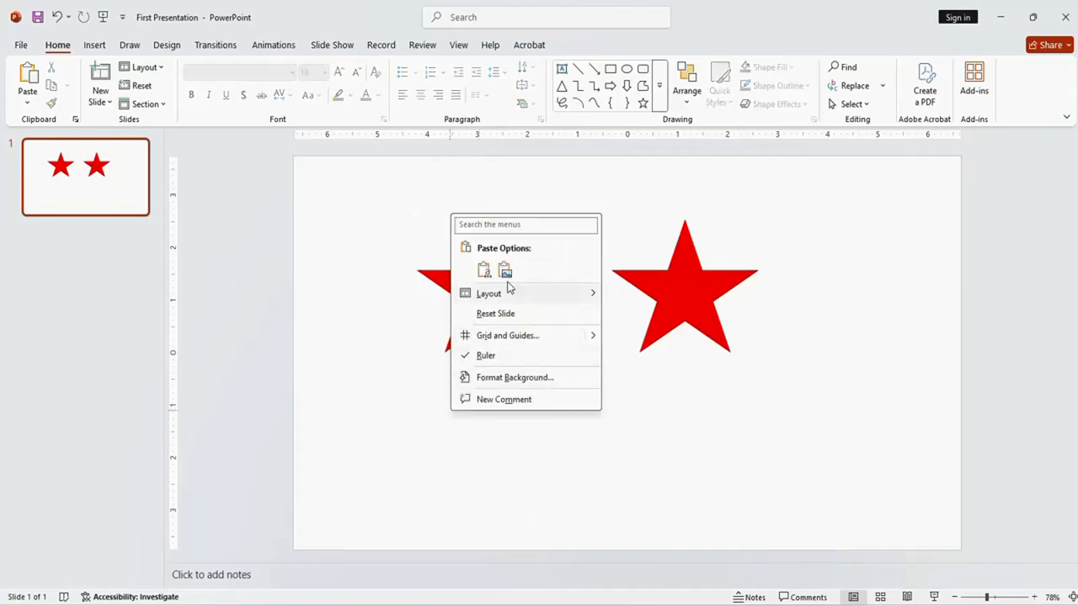
{"action": "left_click", "coordinate": [483, 271]}
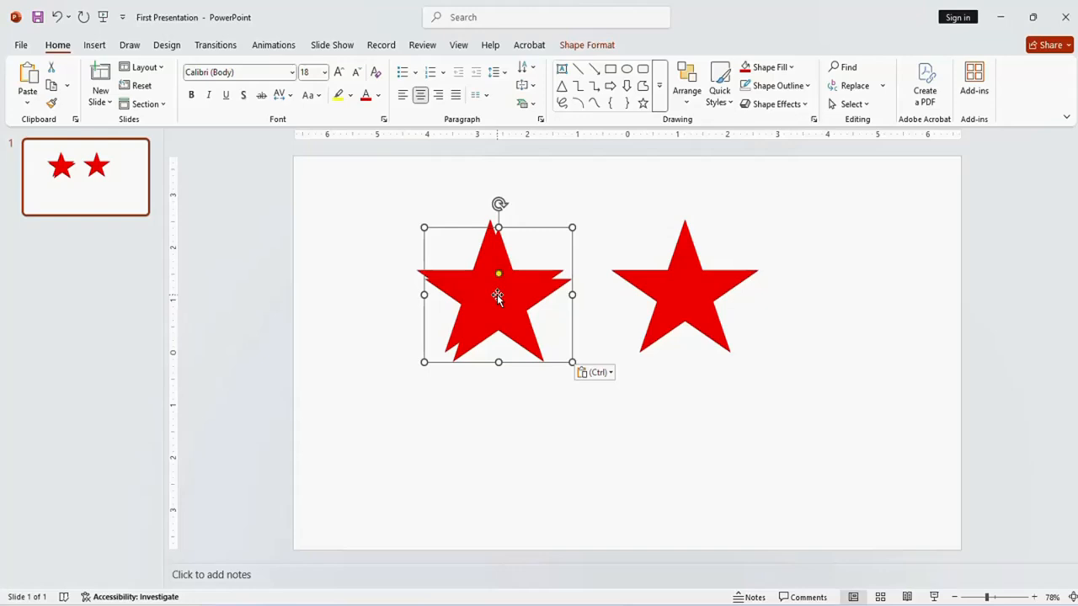
{"action": "left_click_drag", "start_coordinate": [497, 296], "coordinate": [588, 404]}
Fill the upper-right star with the standard blue color
{"action": "left_click", "coordinate": [700, 288]}
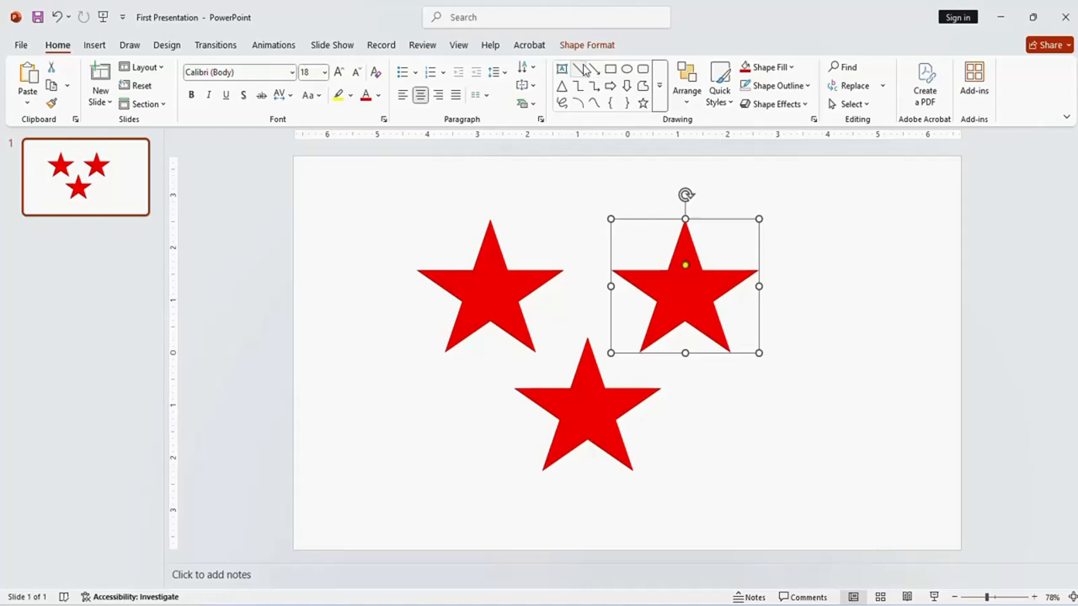
{"action": "left_click", "coordinate": [581, 46]}
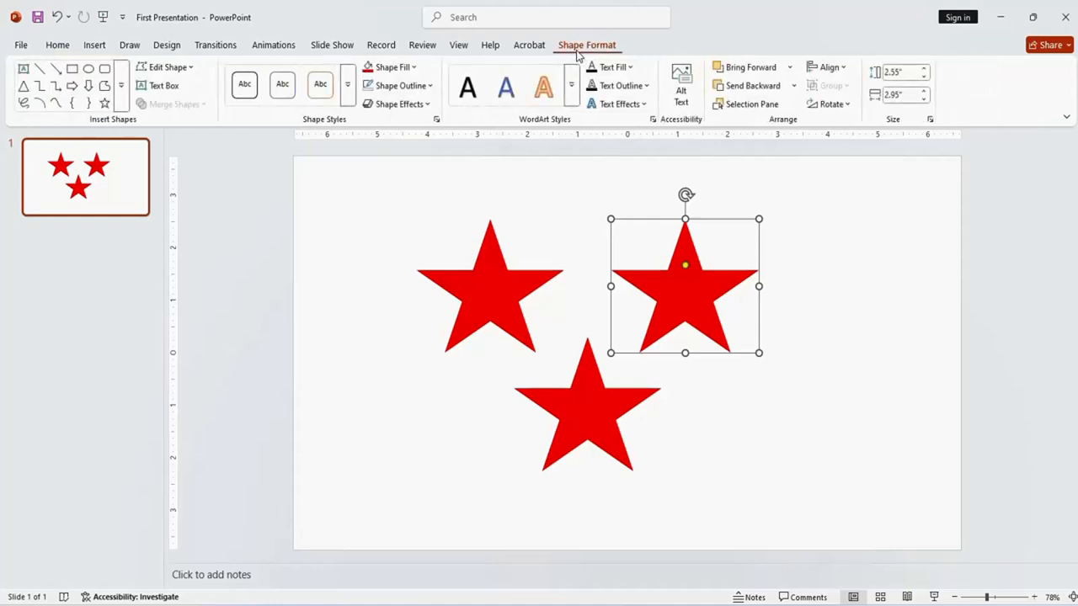
{"action": "left_click", "coordinate": [412, 70]}
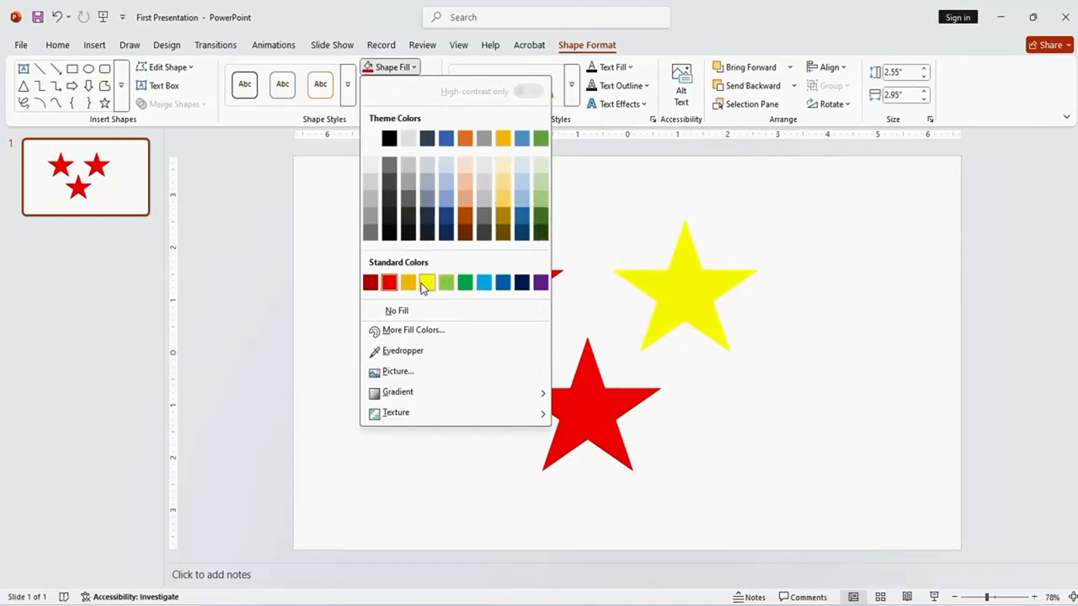
{"action": "left_click", "coordinate": [502, 282]}
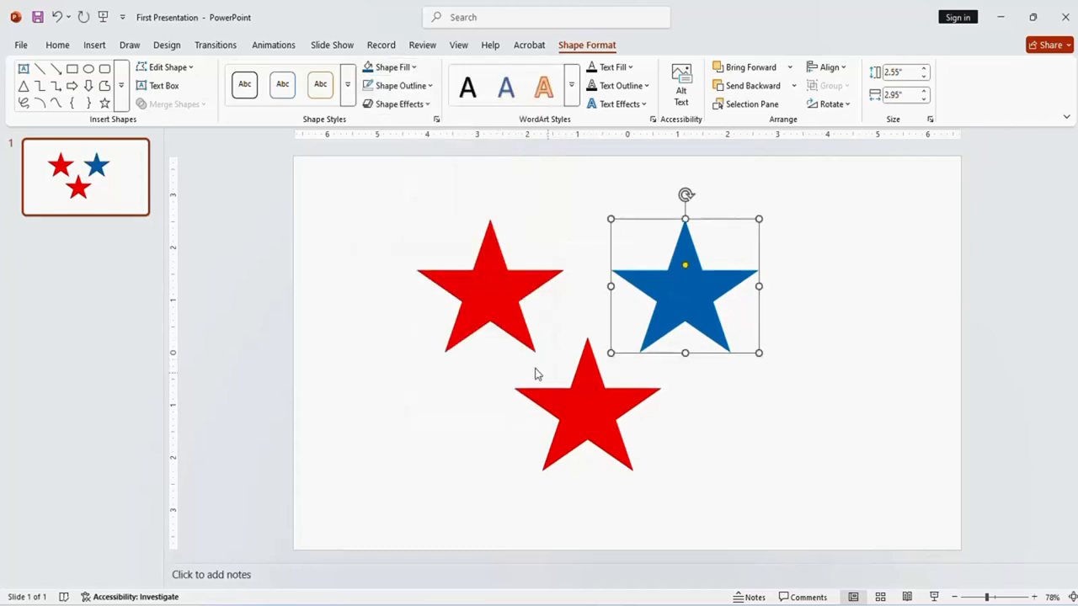
Fill the lower middle star with the darkest shade of the black theme color
{"action": "left_click", "coordinate": [574, 386]}
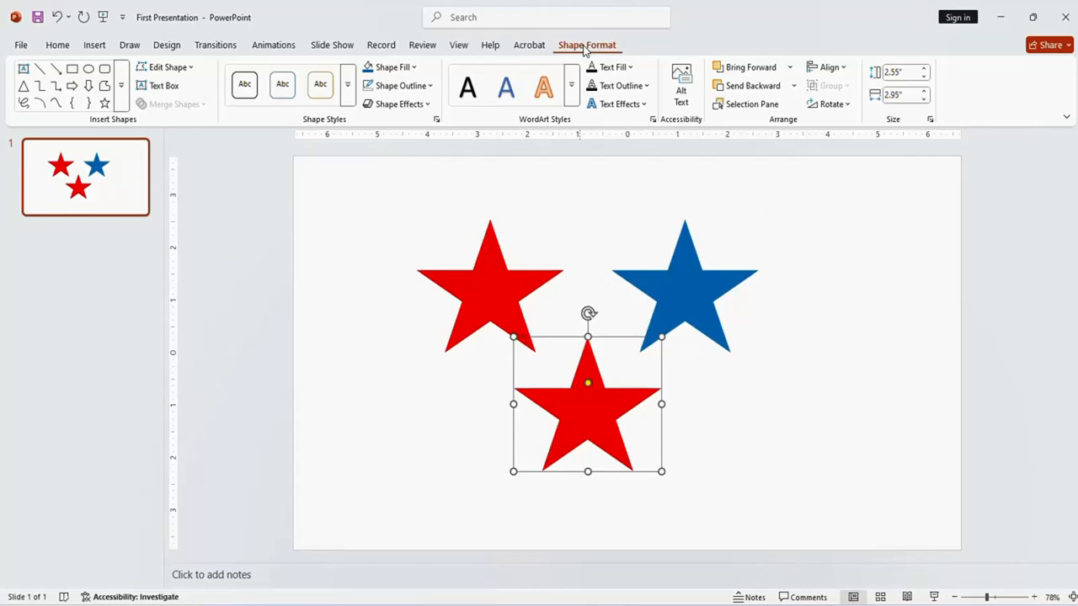
{"action": "left_click", "coordinate": [415, 69]}
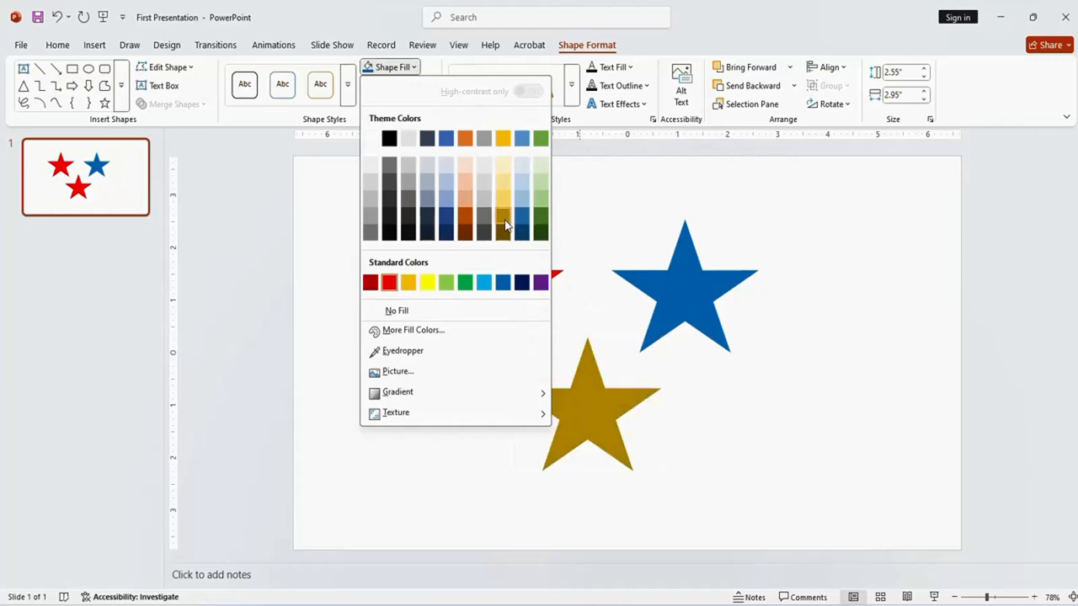
{"action": "left_click", "coordinate": [386, 235]}
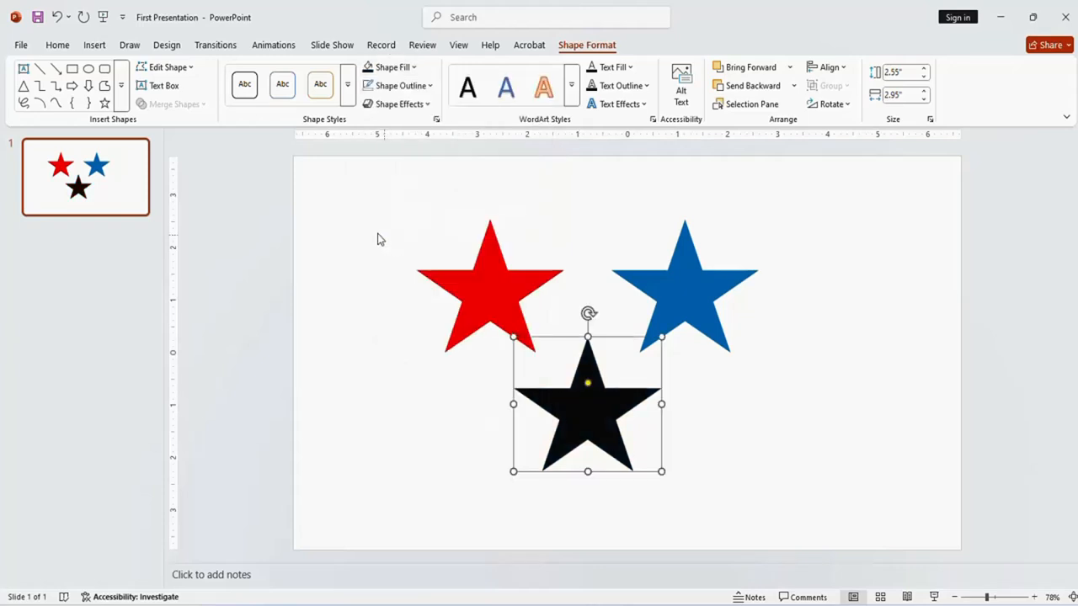
Bring up the slide's theme and background design options
{"action": "left_click", "coordinate": [167, 47]}
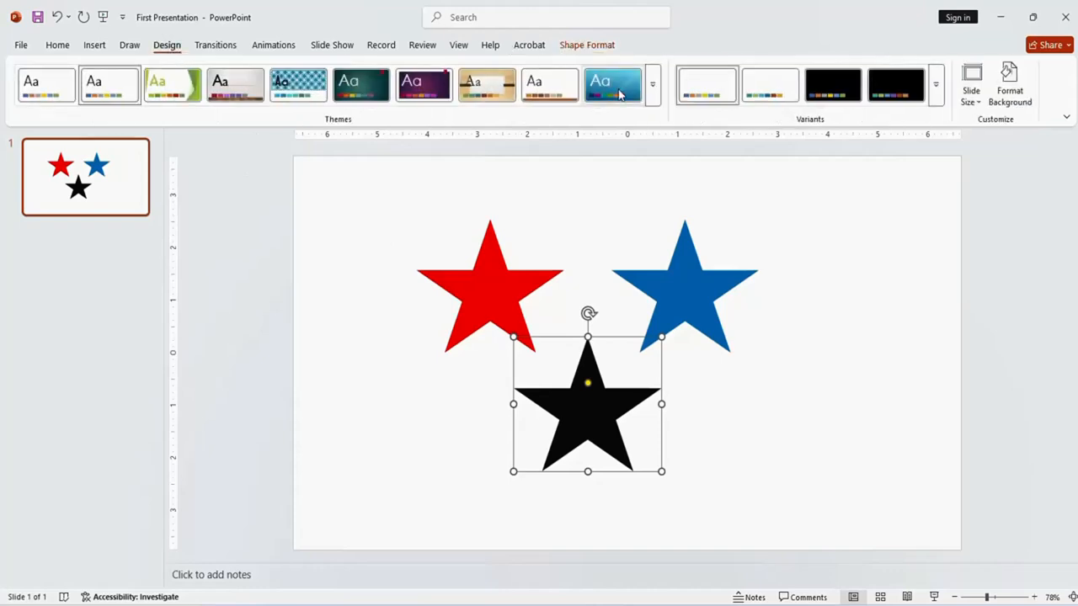